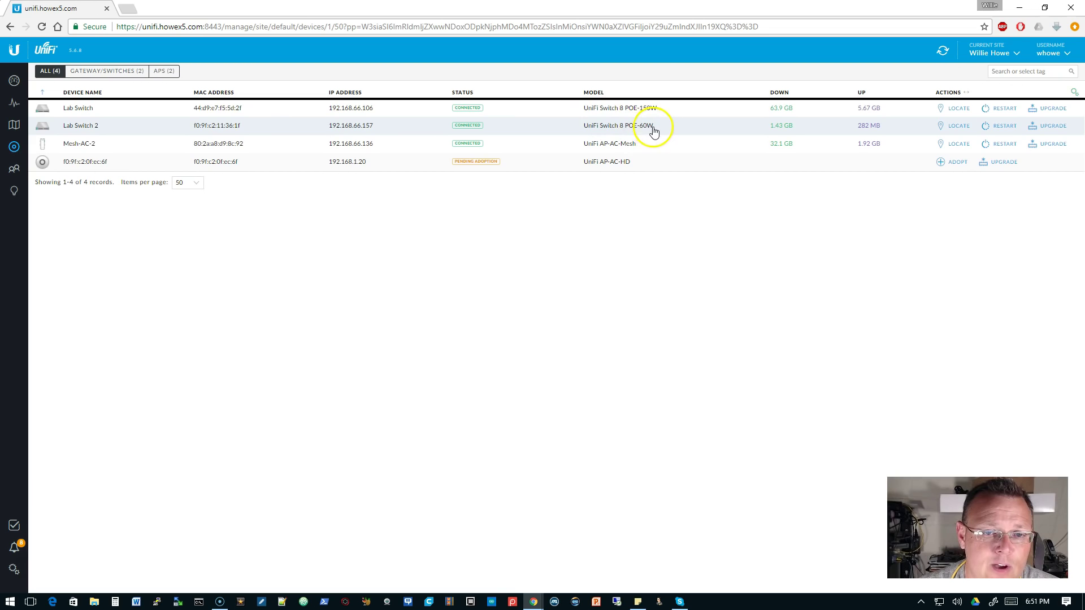
# Step: Adopt the pending AP-AC-HD and refresh until it shows Connected at 192.168.66.222
pyautogui.click(194, 168)
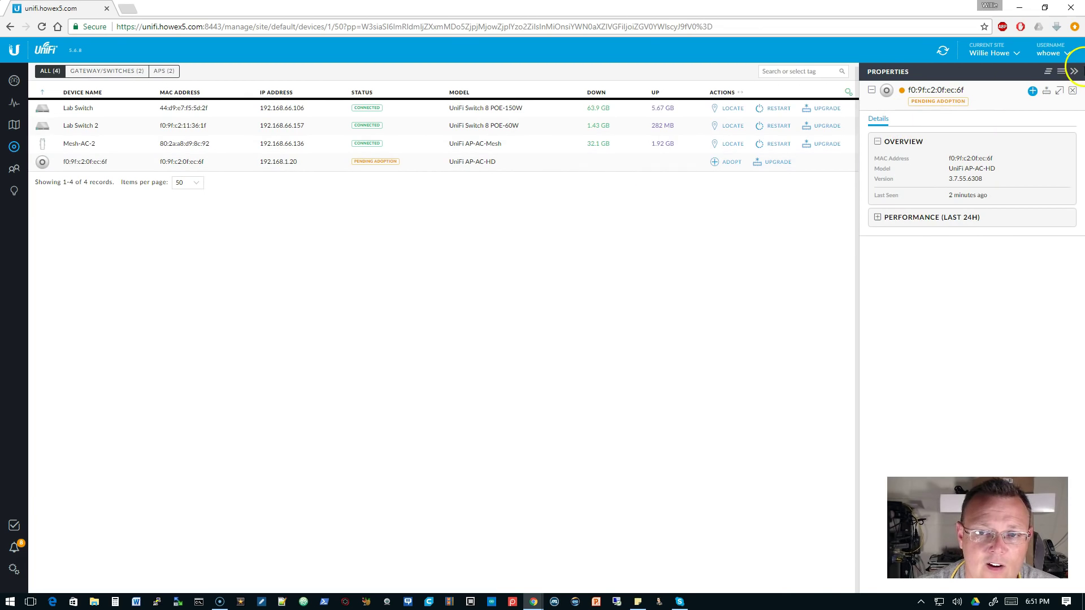
pyautogui.click(1073, 92)
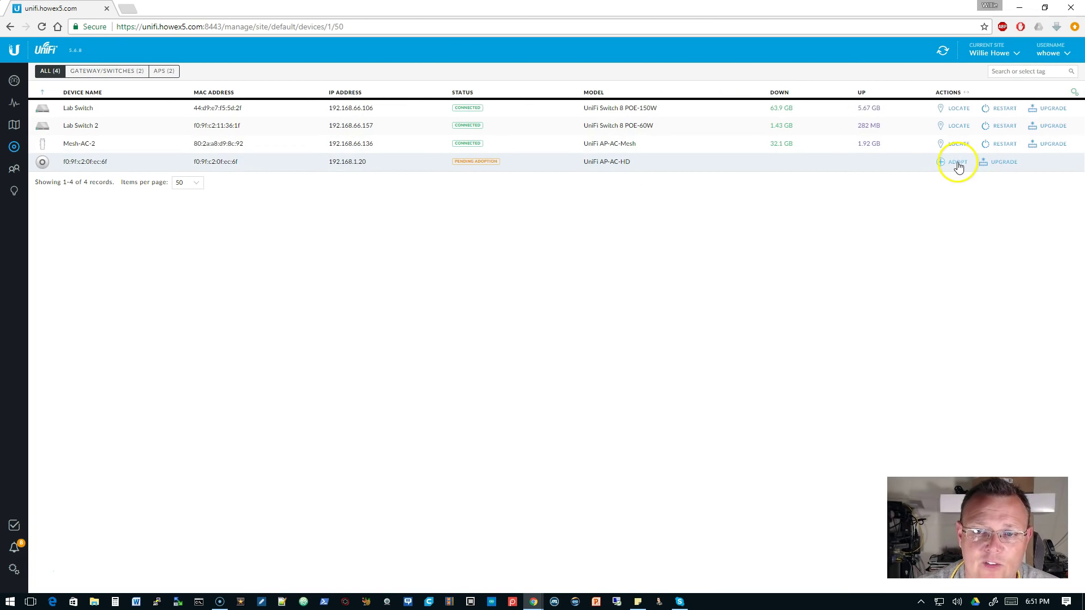
pyautogui.click(957, 162)
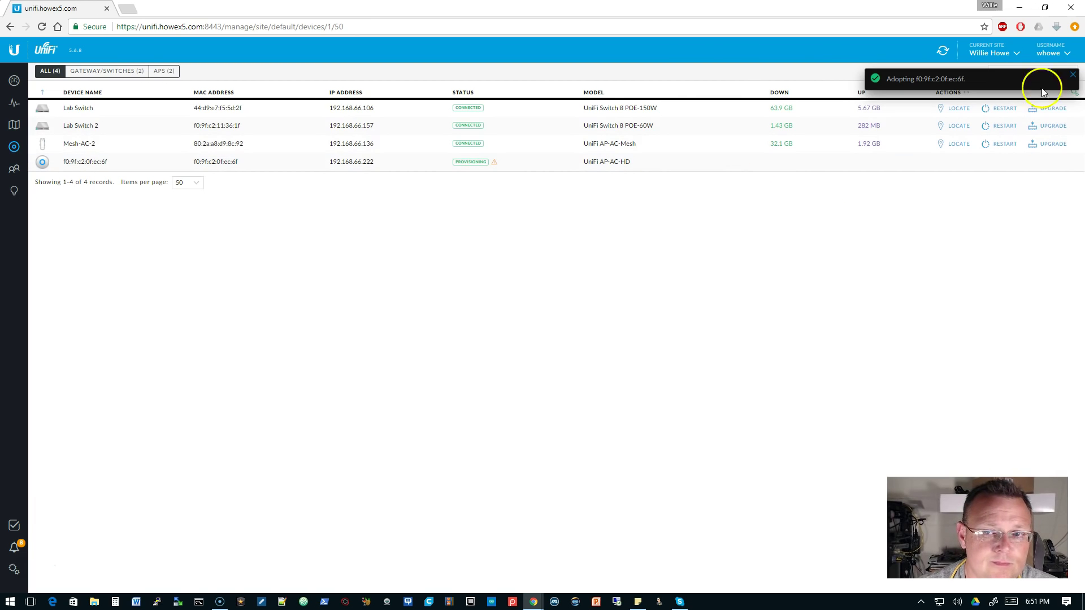
pyautogui.click(1073, 78)
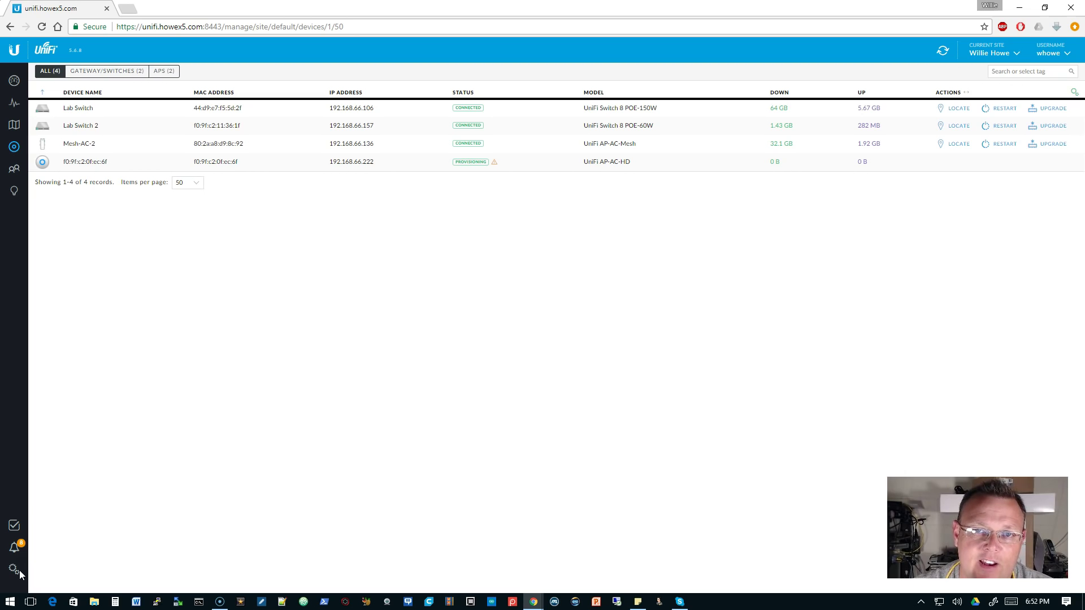
pyautogui.click(56, 542)
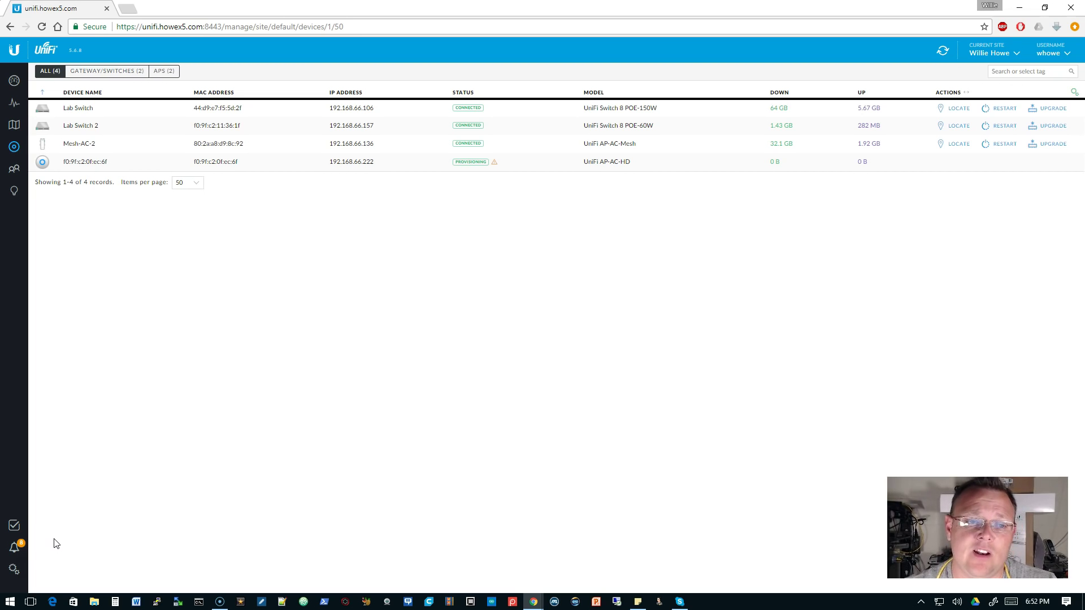
pyautogui.click(943, 50)
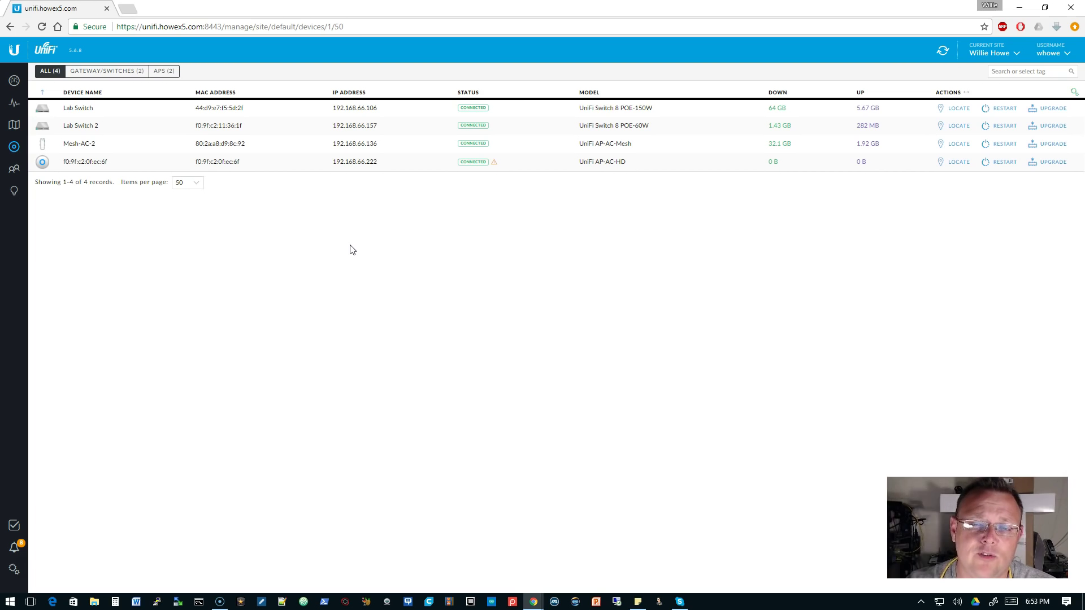
# Step: Give the adopted AP-AC-HD the alias 'Lab HD' in its General configuration and save
pyautogui.click(943, 50)
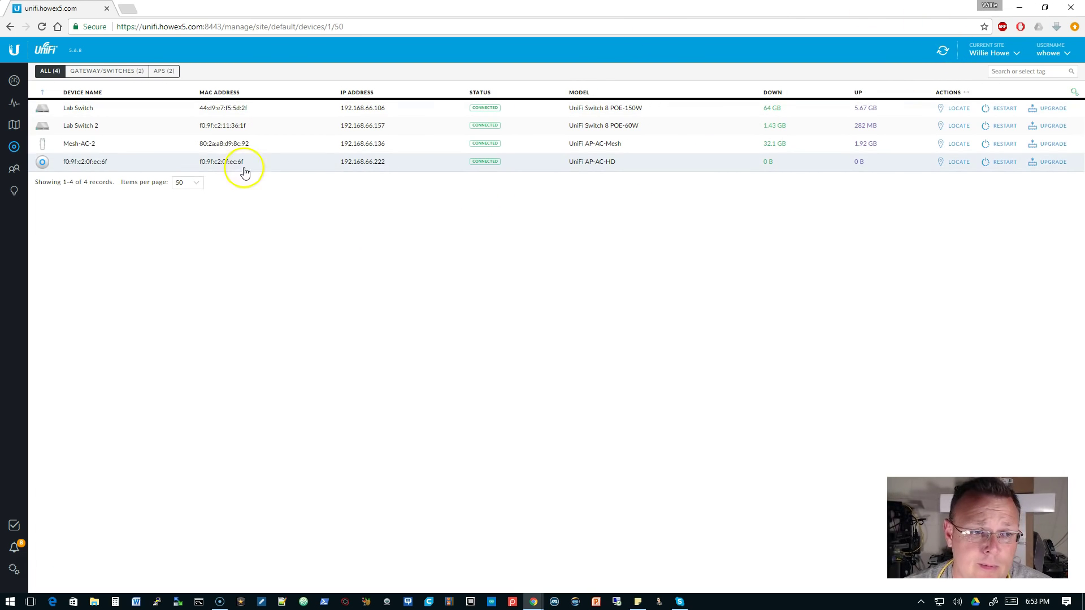
pyautogui.click(175, 162)
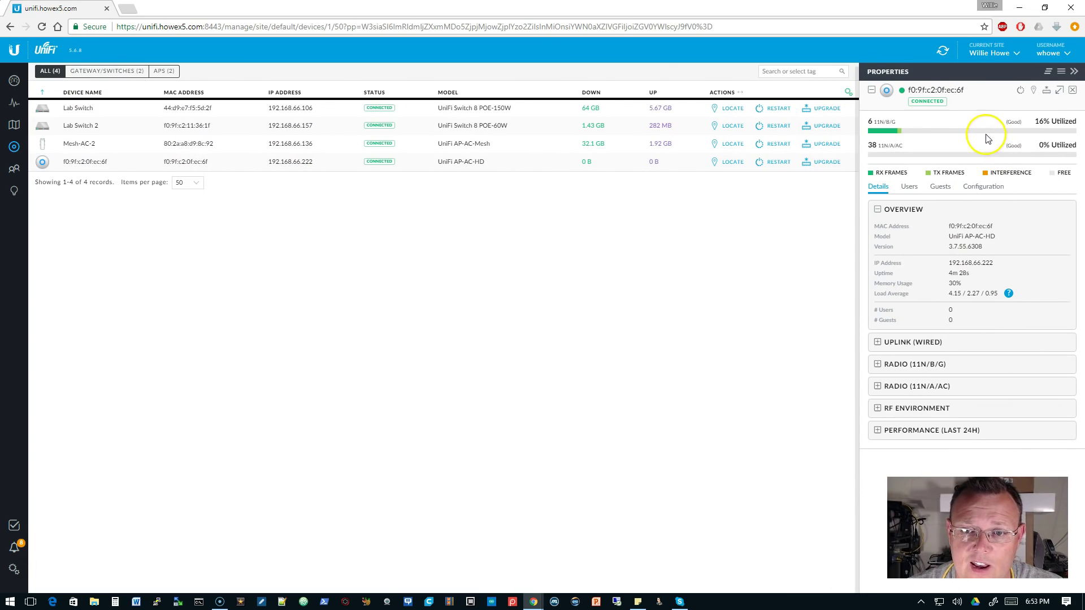
pyautogui.click(982, 187)
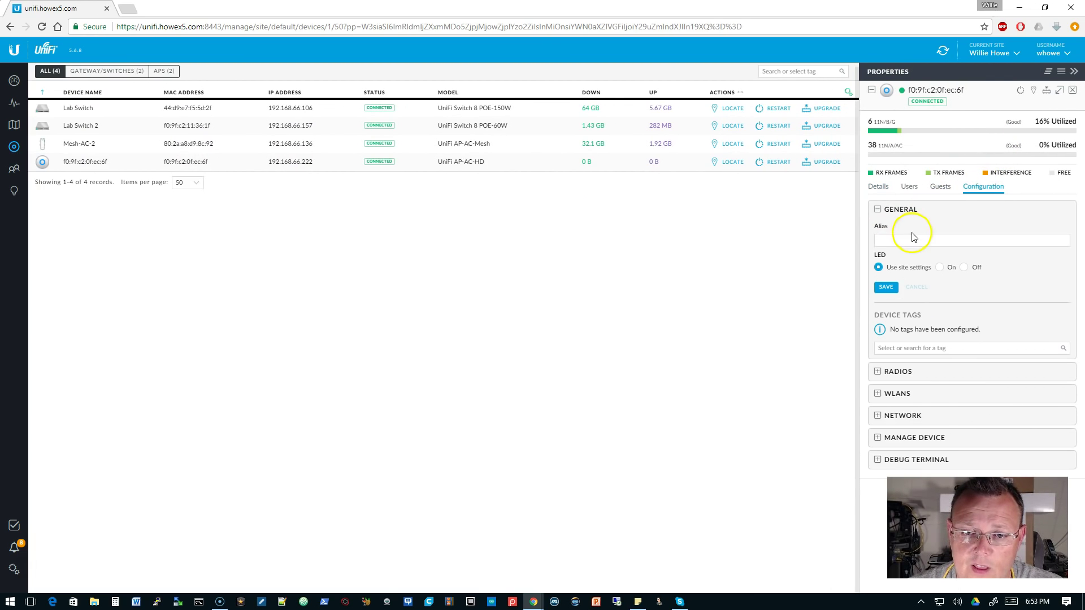
pyautogui.click(904, 238)
pyautogui.write('Lab HD')
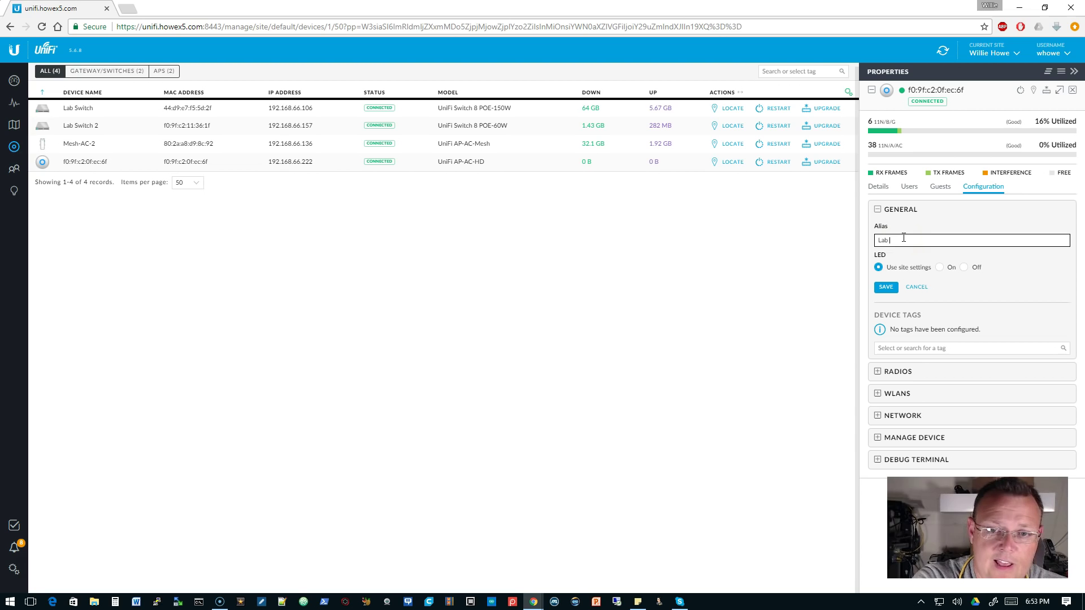
pyautogui.click(880, 291)
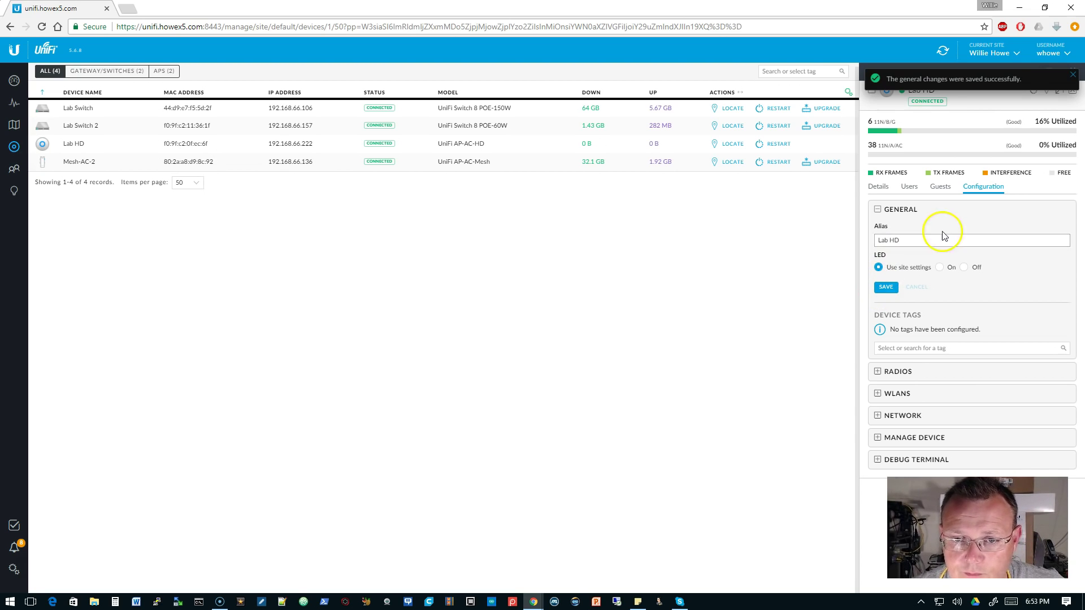
pyautogui.click(1072, 75)
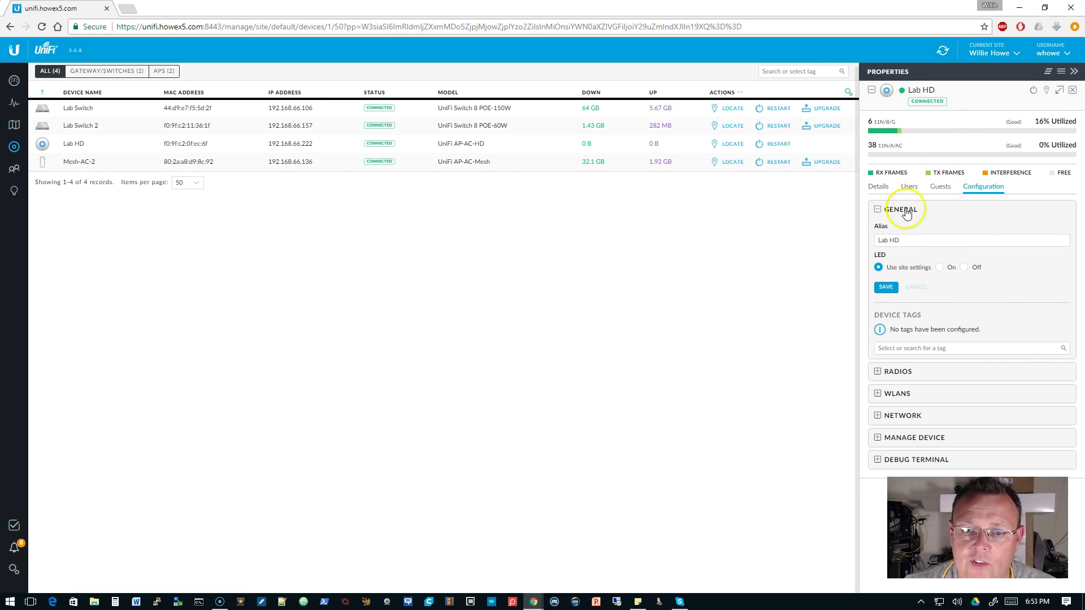
# Step: Check Enable port aggregation in Lab HD's Network settings, then queue and apply the change
pyautogui.click(903, 416)
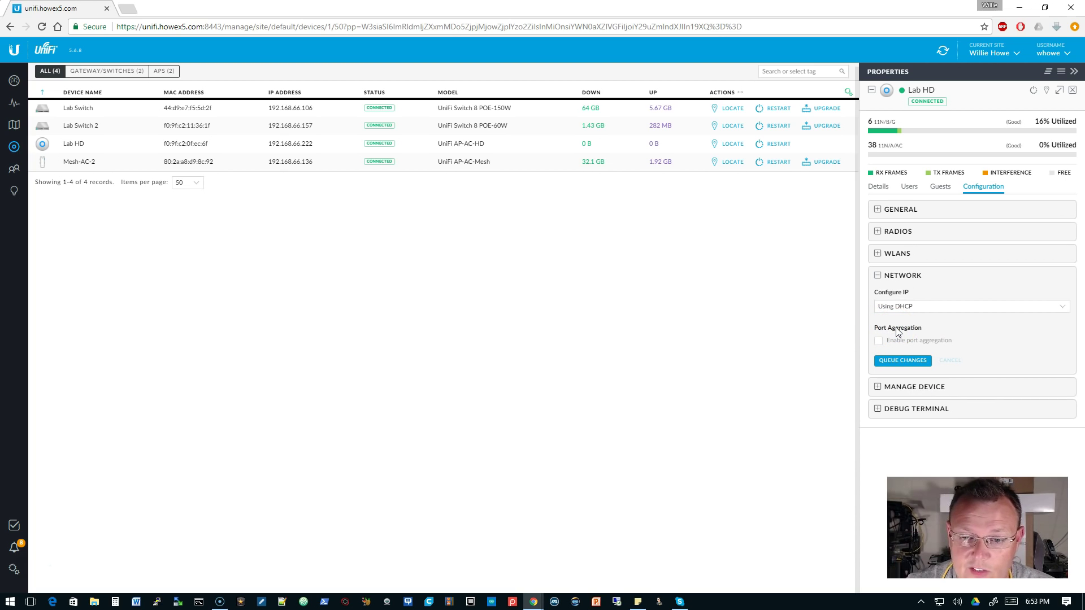
pyautogui.click(878, 341)
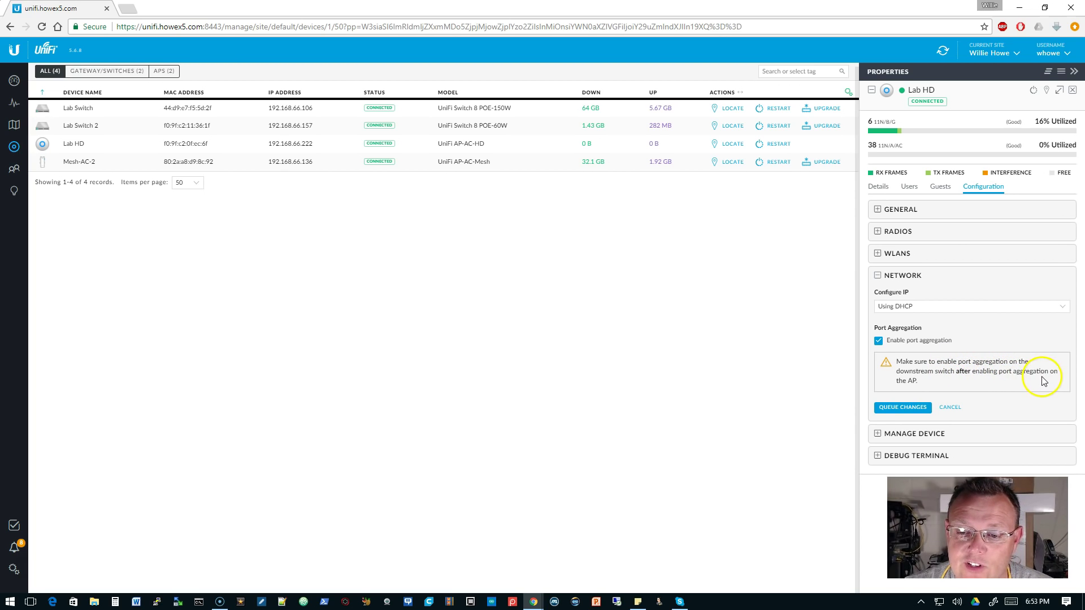
pyautogui.click(899, 410)
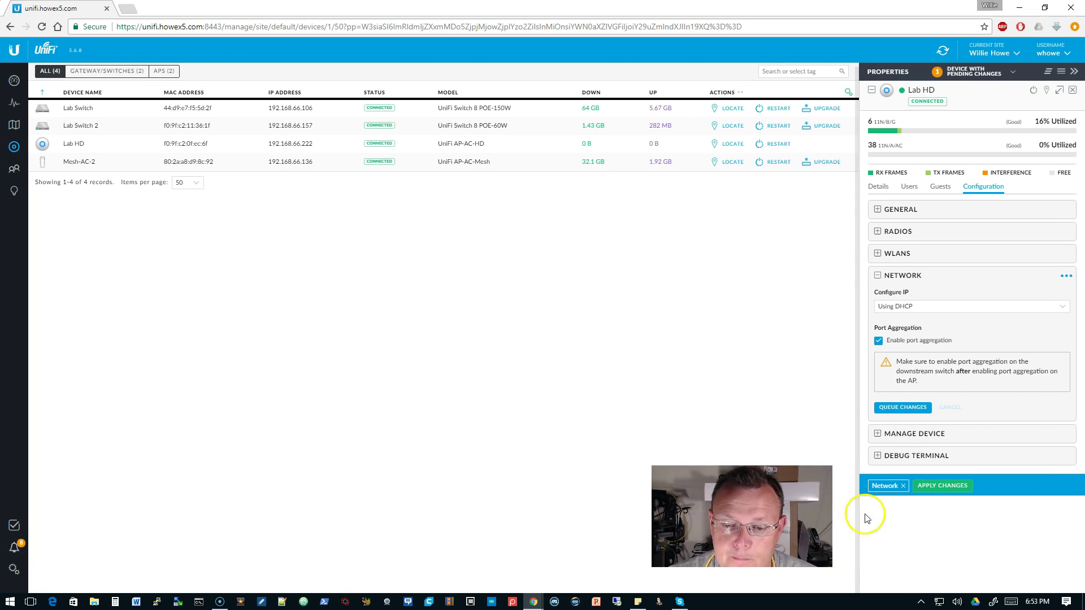
pyautogui.click(931, 485)
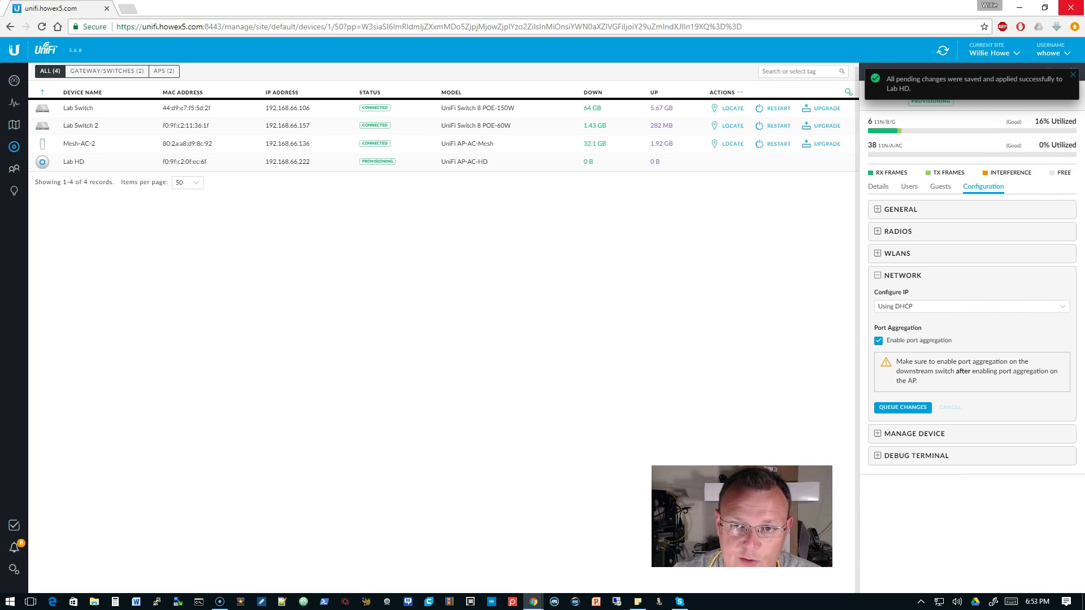
pyautogui.click(1080, 92)
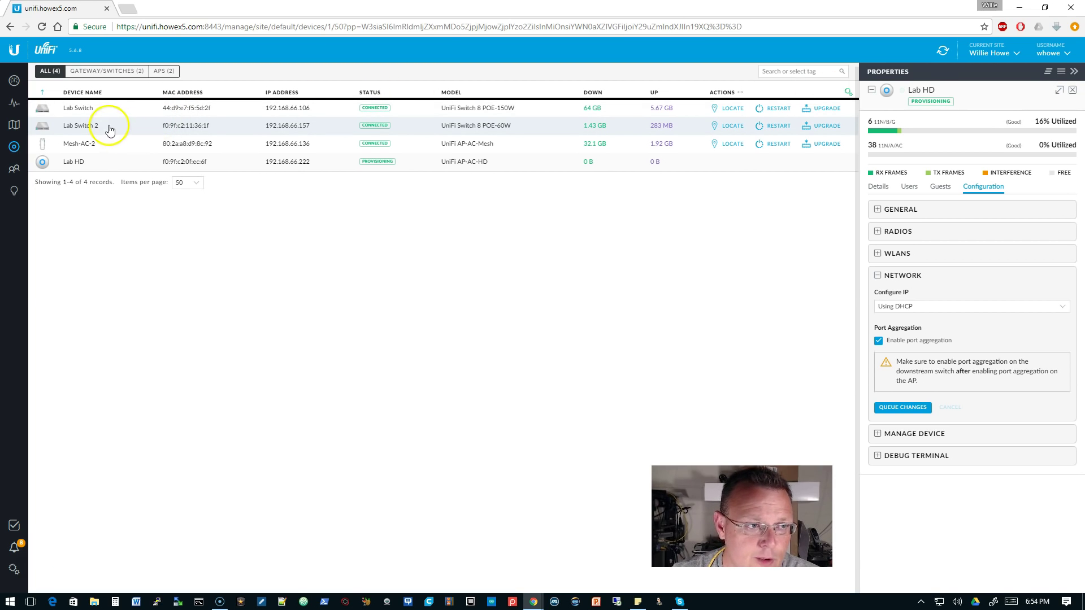
# Step: On Lab Switch 2, set Port 5's advanced operation to Aggregate spanning ports 5–6
pyautogui.click(130, 129)
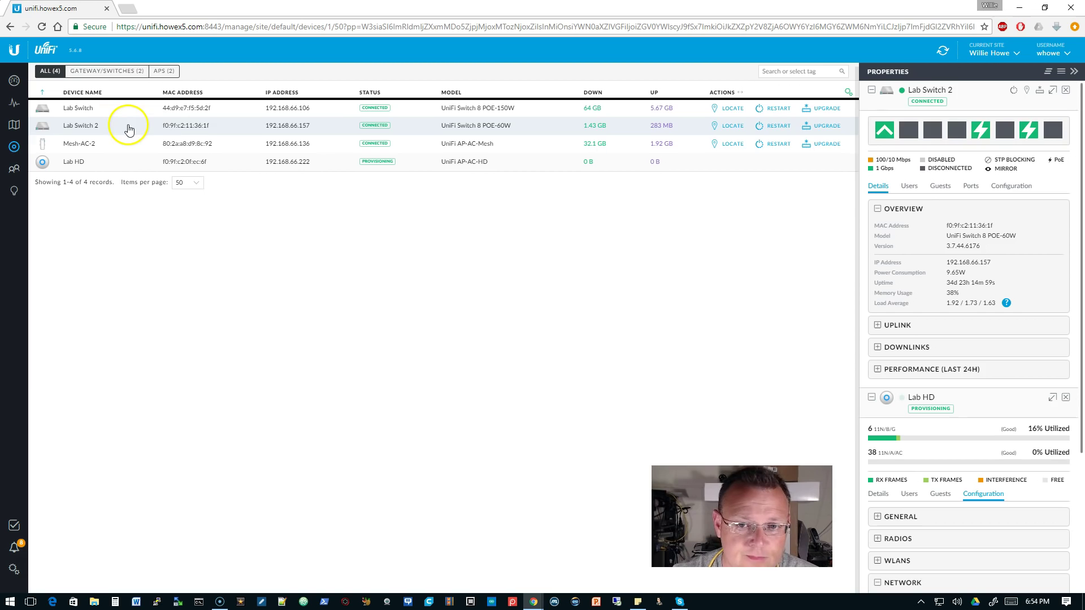
pyautogui.moveTo(990, 133)
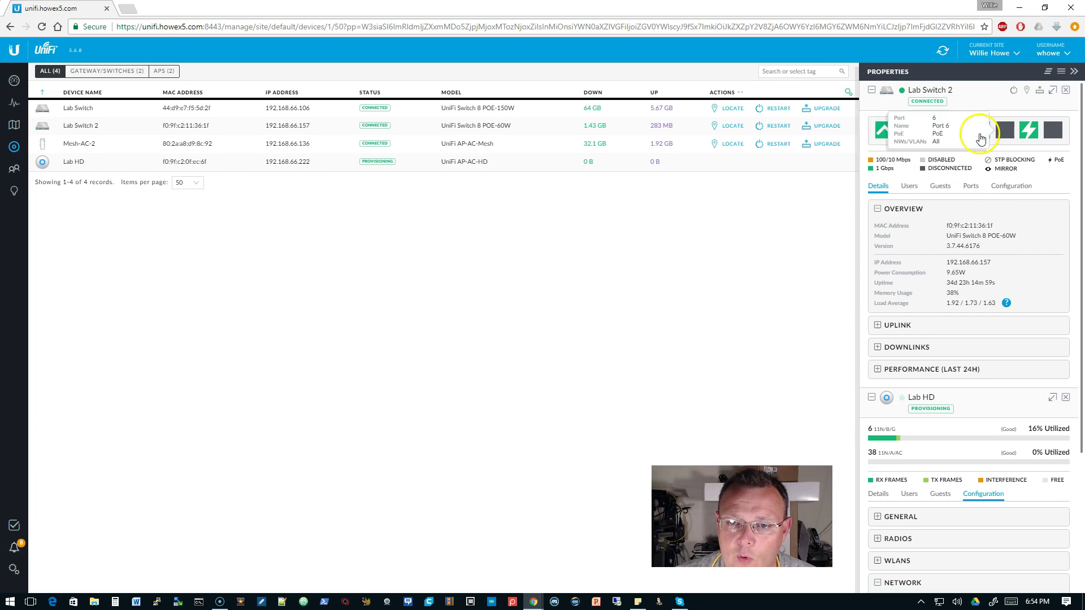
pyautogui.click(1003, 137)
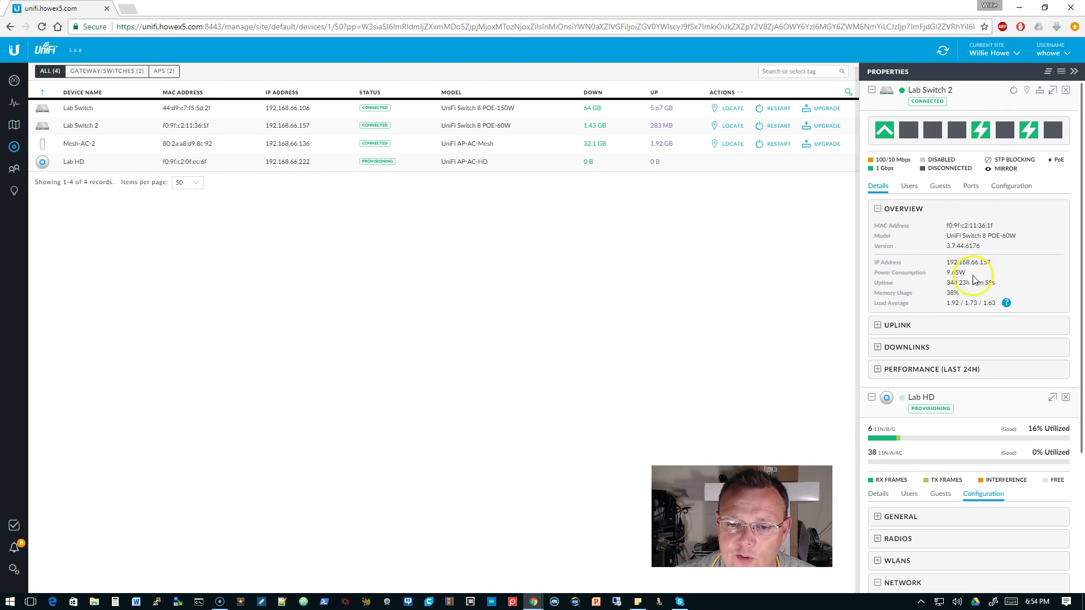
pyautogui.click(970, 189)
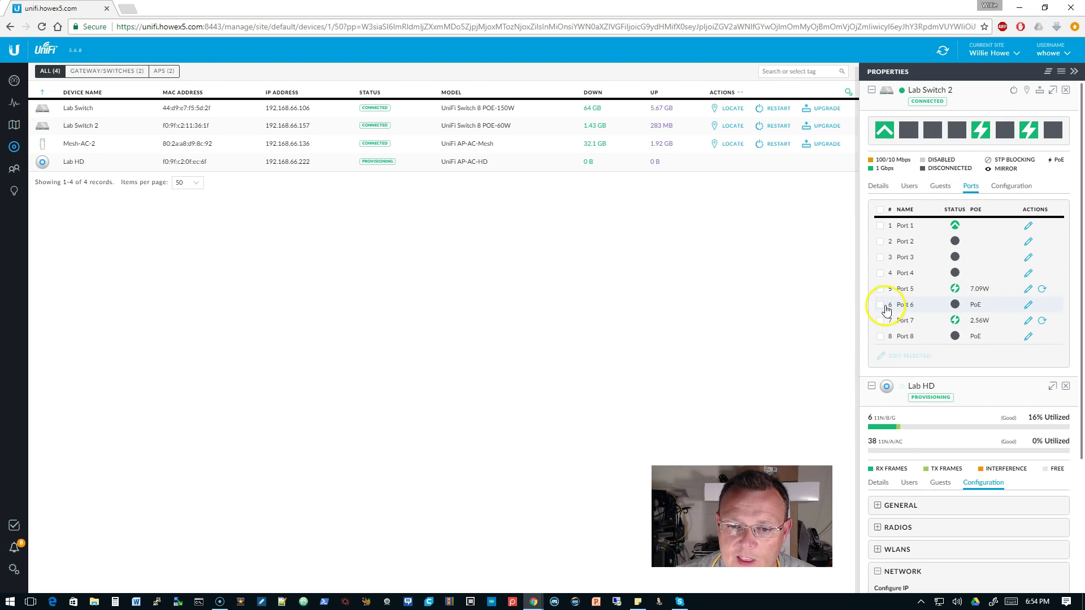
pyautogui.click(1028, 291)
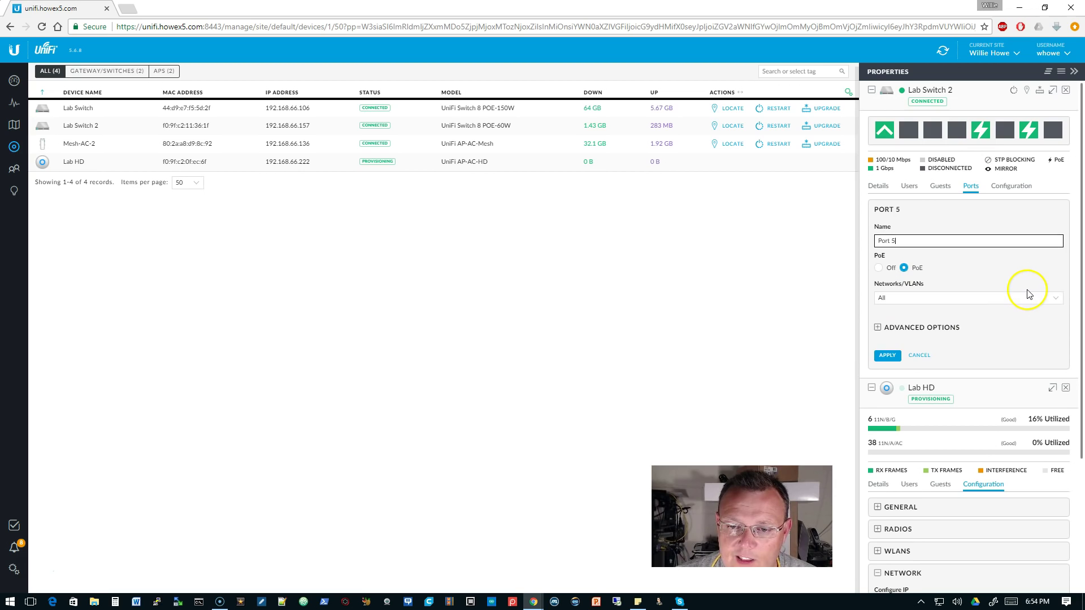
pyautogui.click(880, 330)
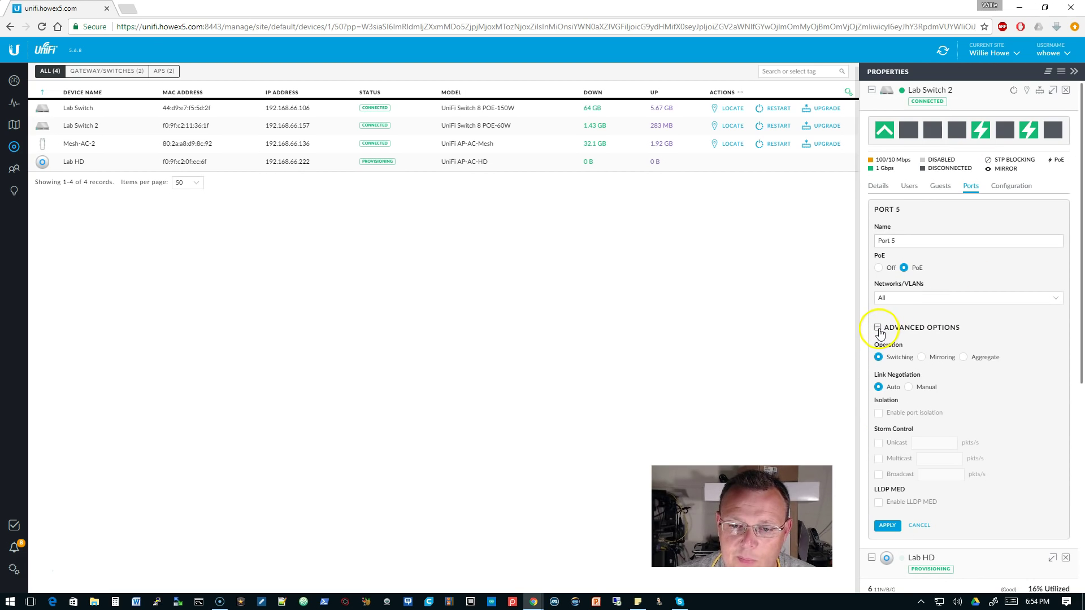
pyautogui.click(964, 357)
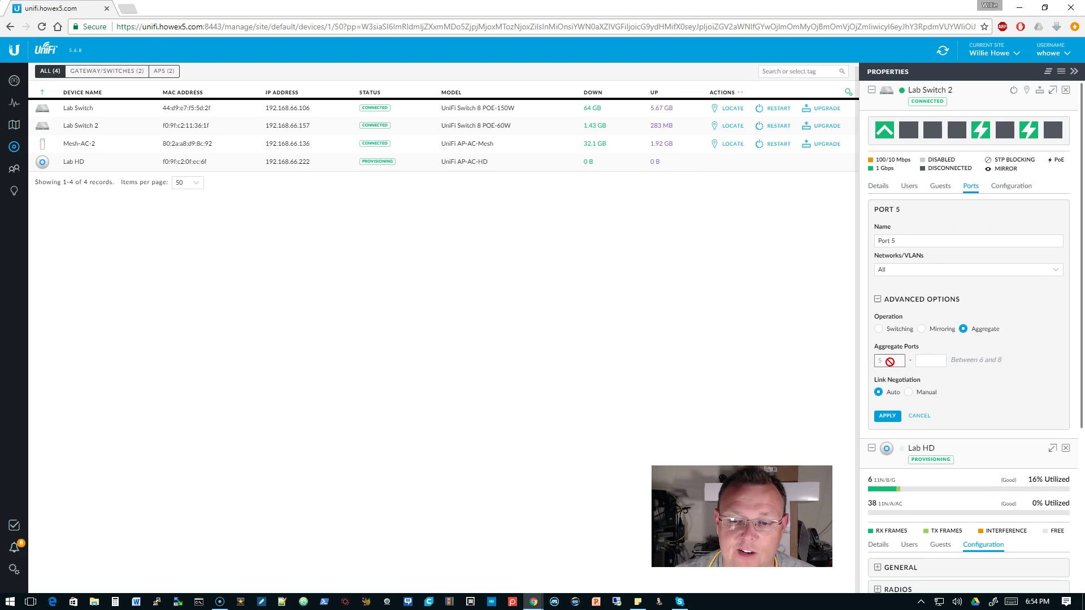
pyautogui.click(938, 363)
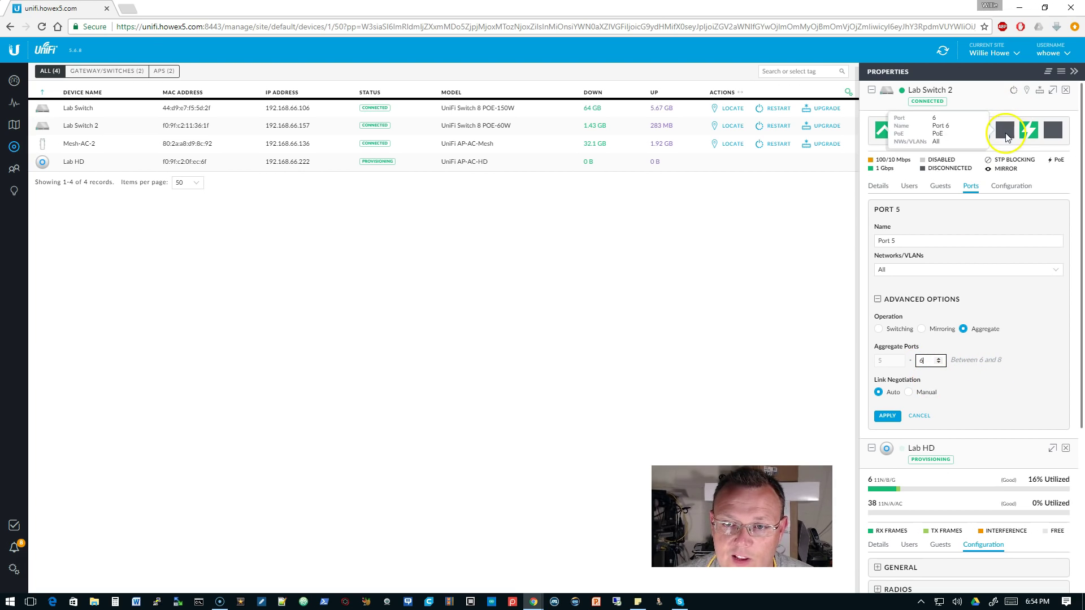
# Step: Apply the Port 5–6 aggregate, refresh until Lab Switch 2 reconnects, and close its properties
pyautogui.click(887, 417)
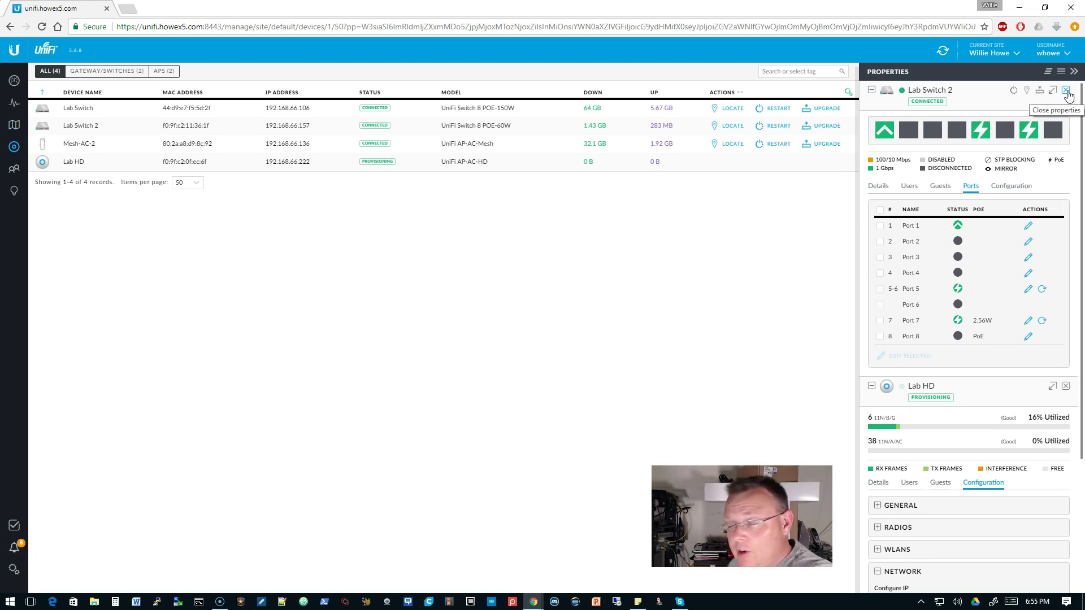
pyautogui.click(1072, 96)
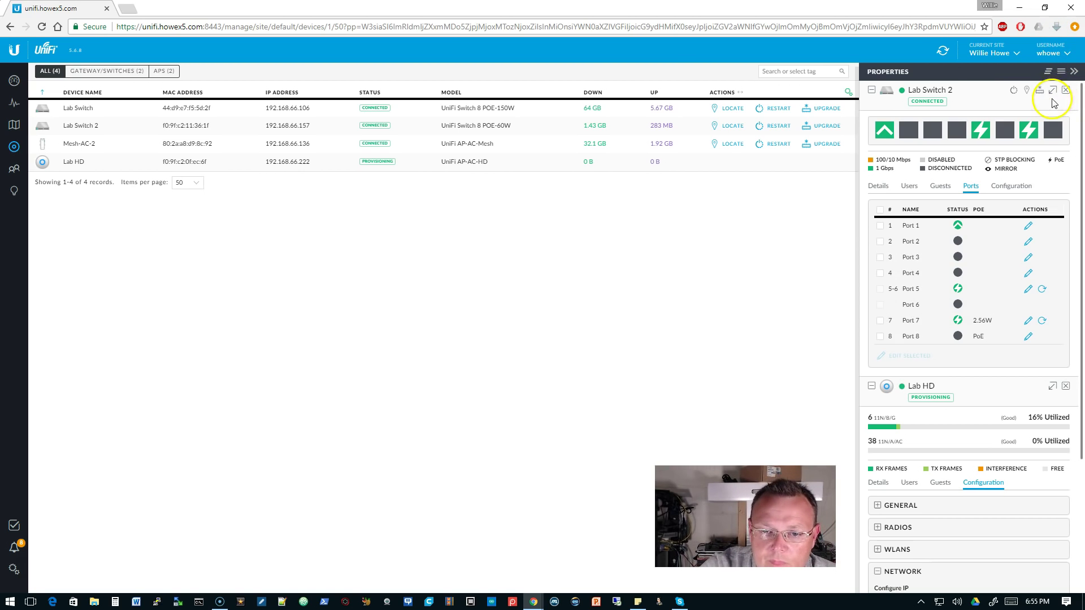
pyautogui.click(943, 51)
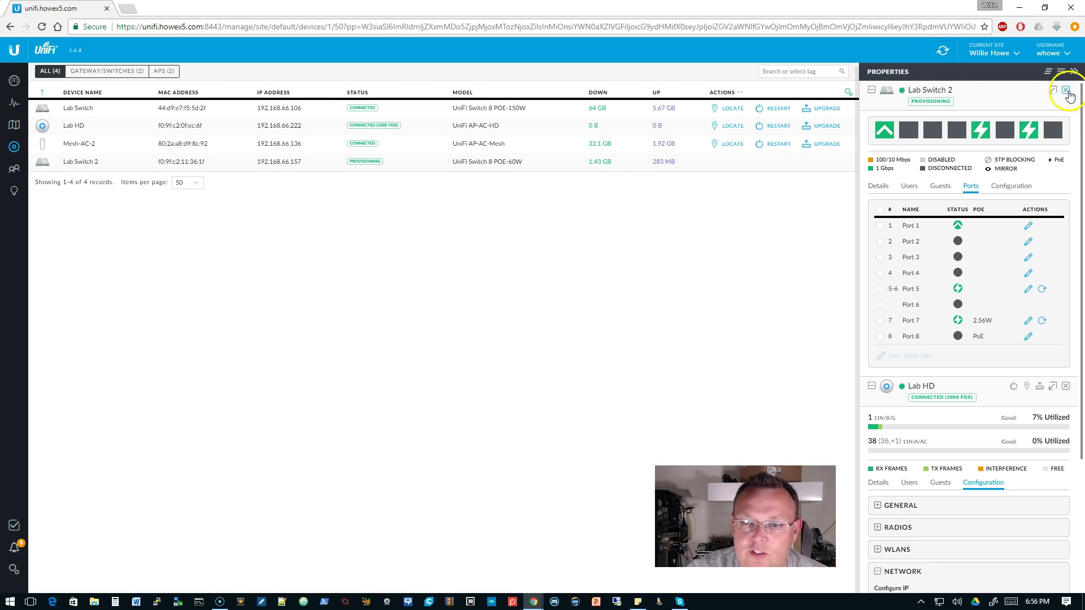
pyautogui.click(1066, 91)
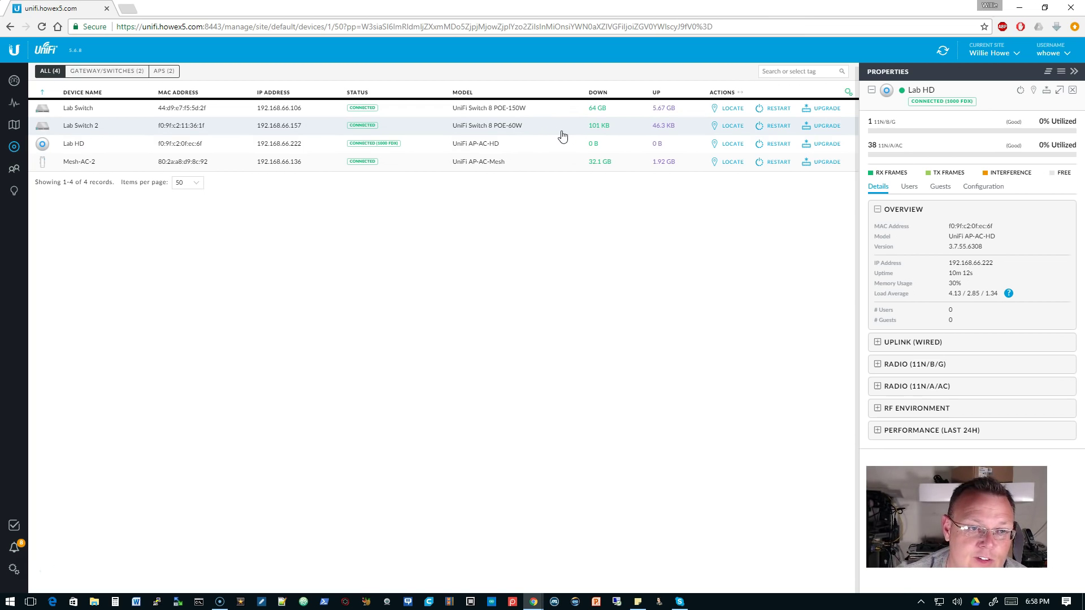
# Step: Close the Lab HD properties panel, leaving the Devices list with all four devices Connected
pyautogui.click(1072, 92)
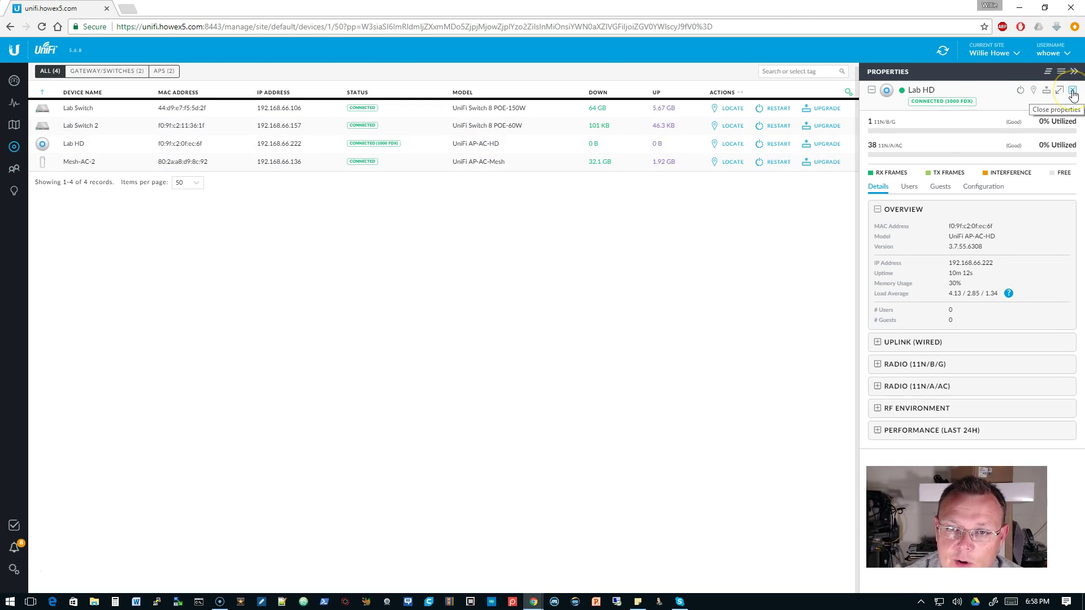
pyautogui.click(1072, 92)
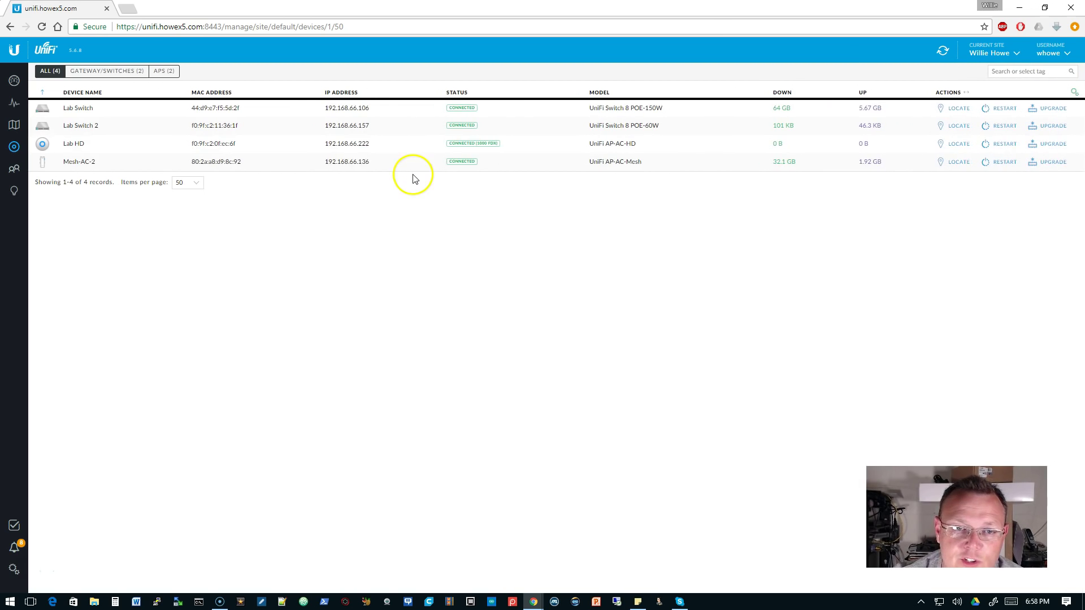
pyautogui.click(327, 143)
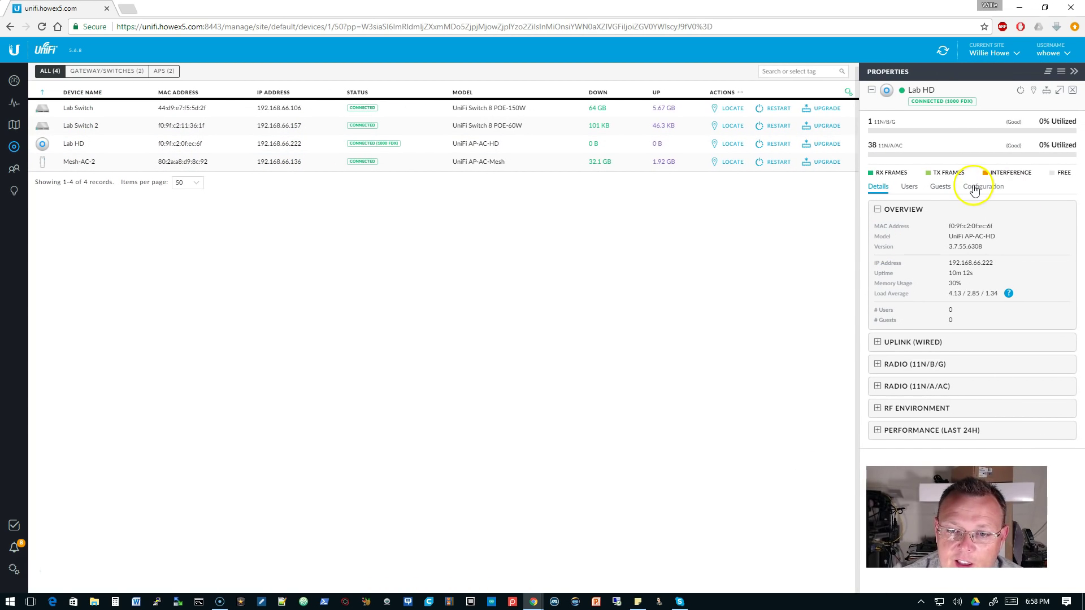
pyautogui.click(1073, 92)
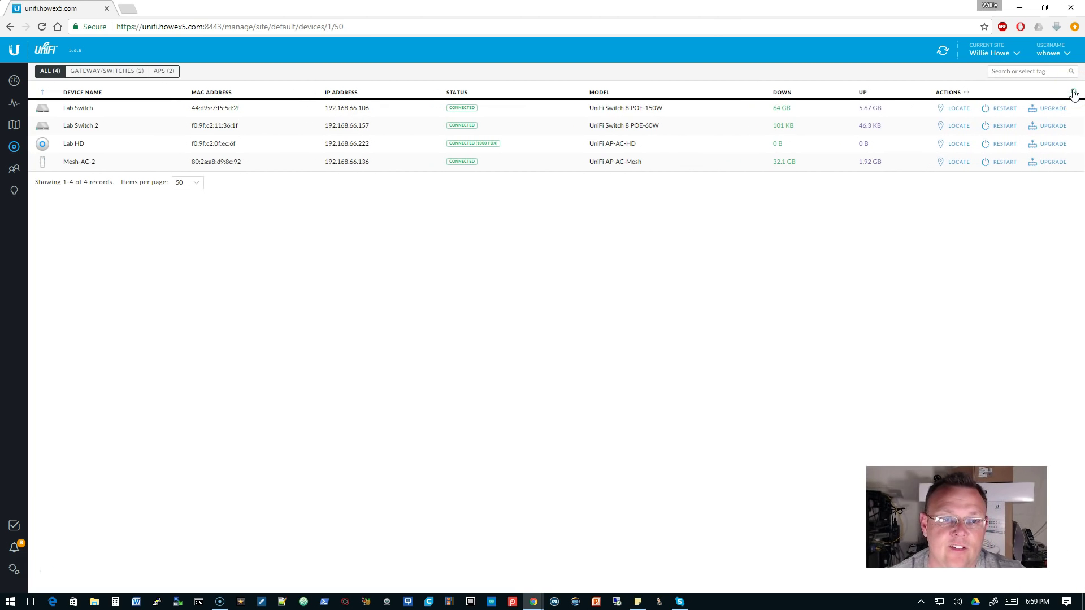